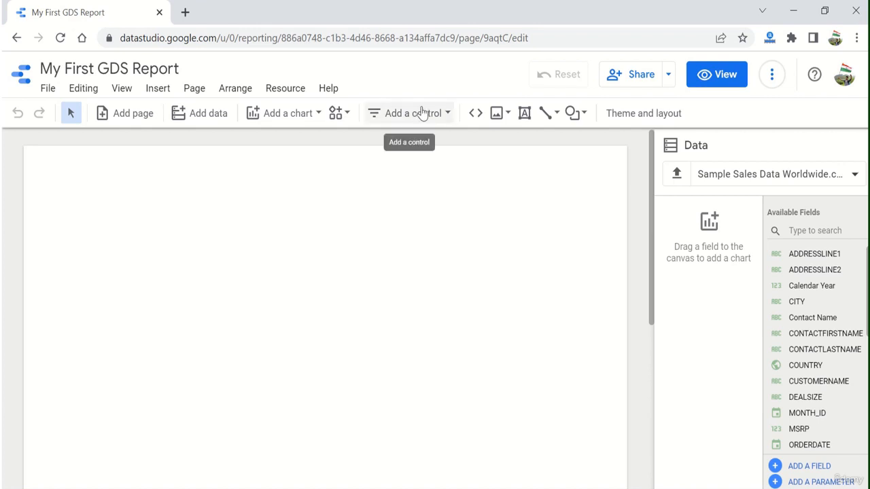
Add a drop-down list control in the upper-left corner of the report page and check its selectable values.
left_click(446, 117)
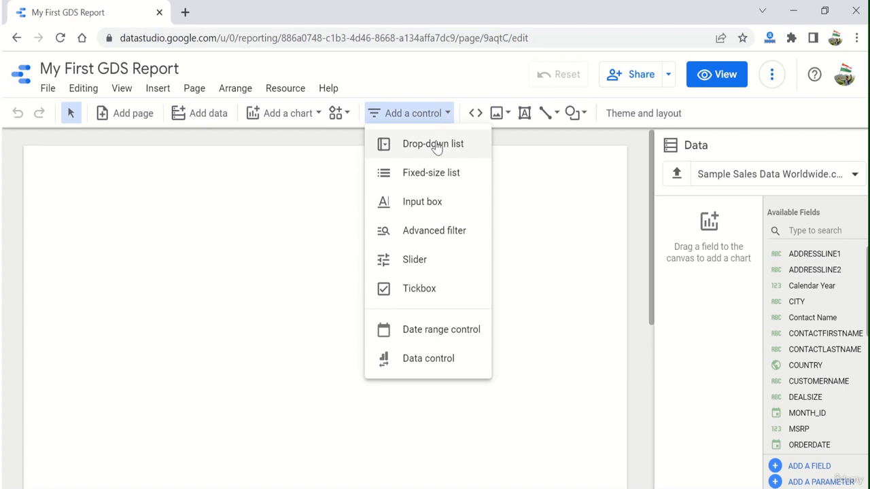
left_click(434, 145)
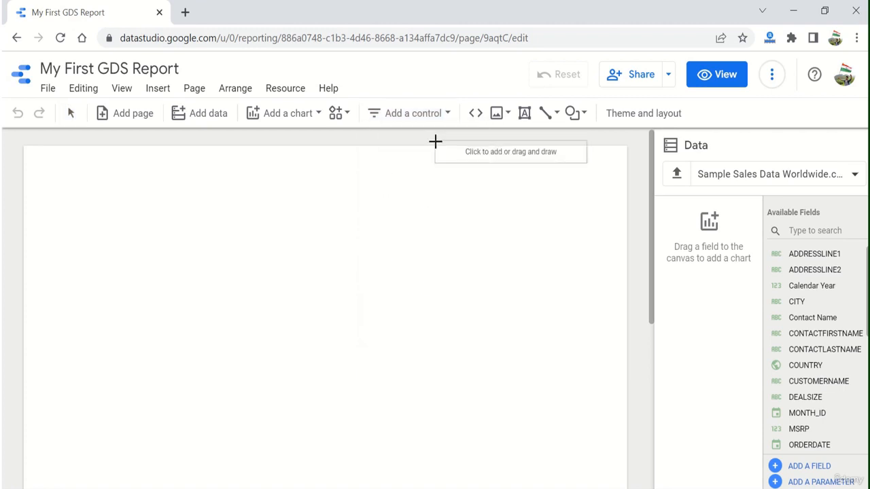
left_click(39, 166)
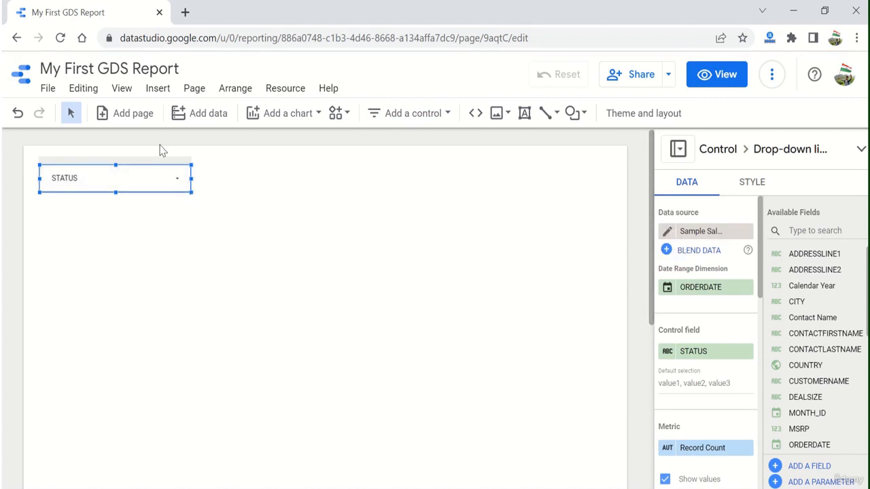
left_click(178, 183)
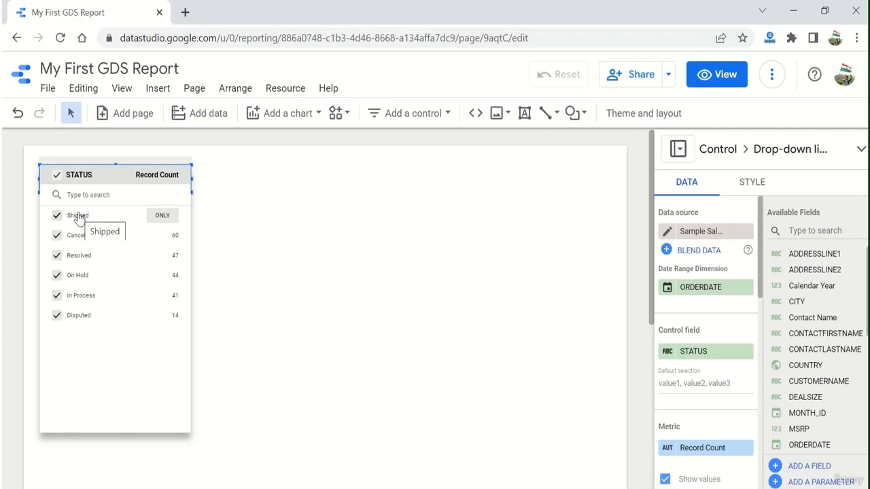
left_click(219, 203)
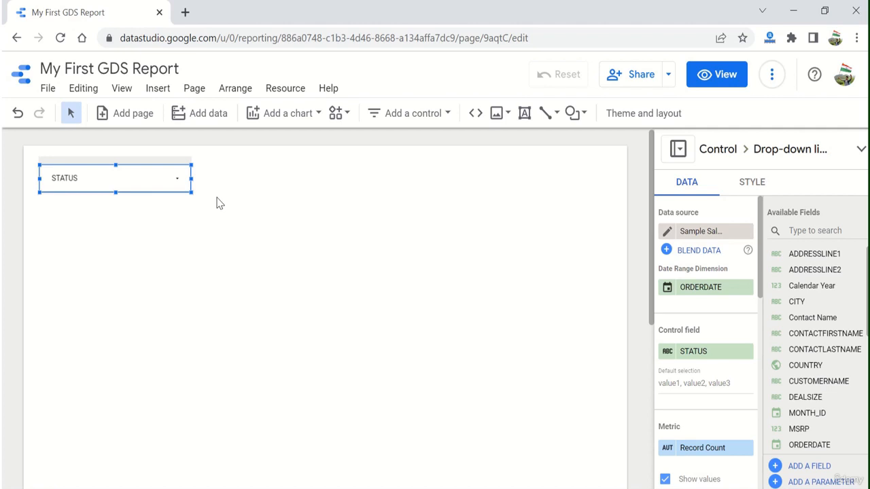
Add a fixed-size list control beneath the drop-down list and set its control field to STATUS.
left_click(430, 113)
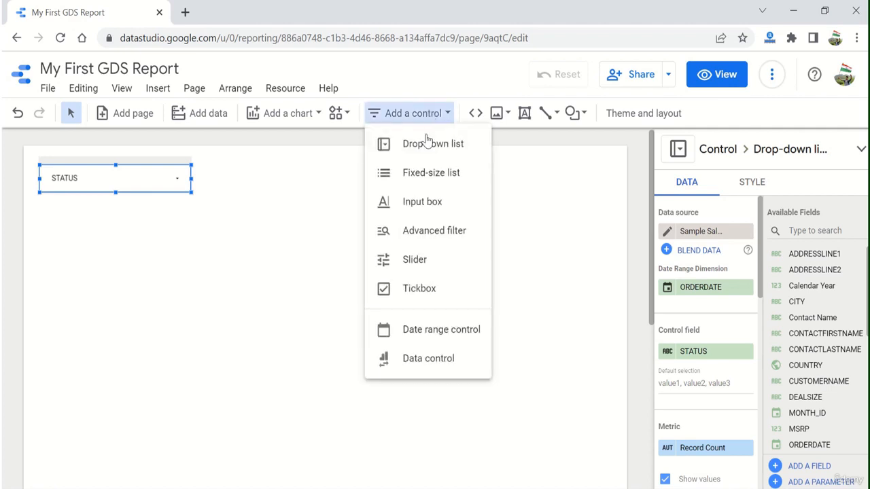
left_click(431, 173)
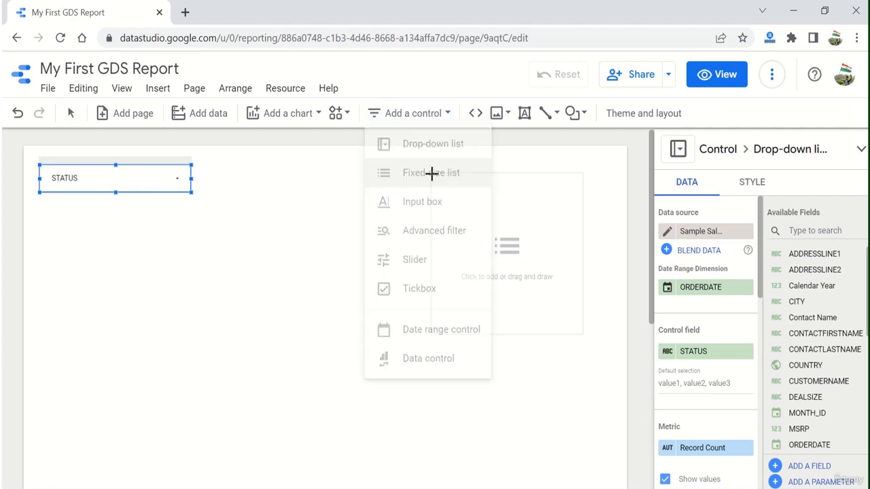
left_click(36, 213)
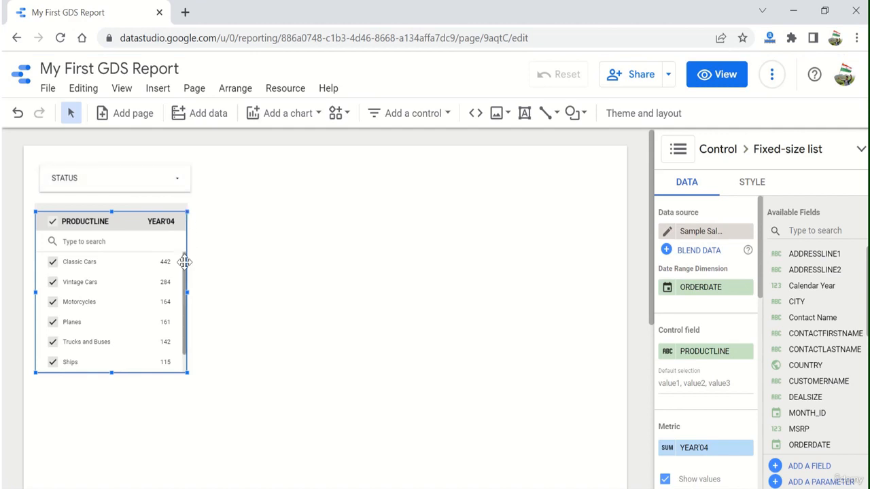
left_click(712, 353)
scroll(713, 379, "down", 3)
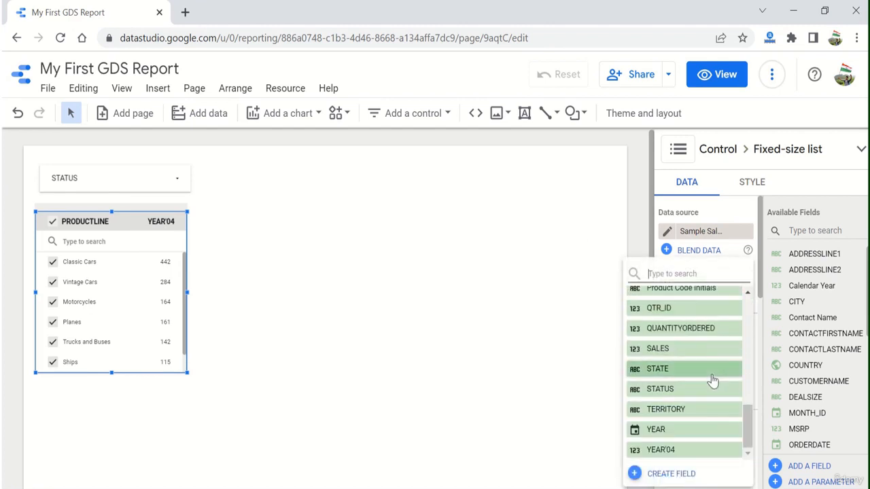
left_click(693, 386)
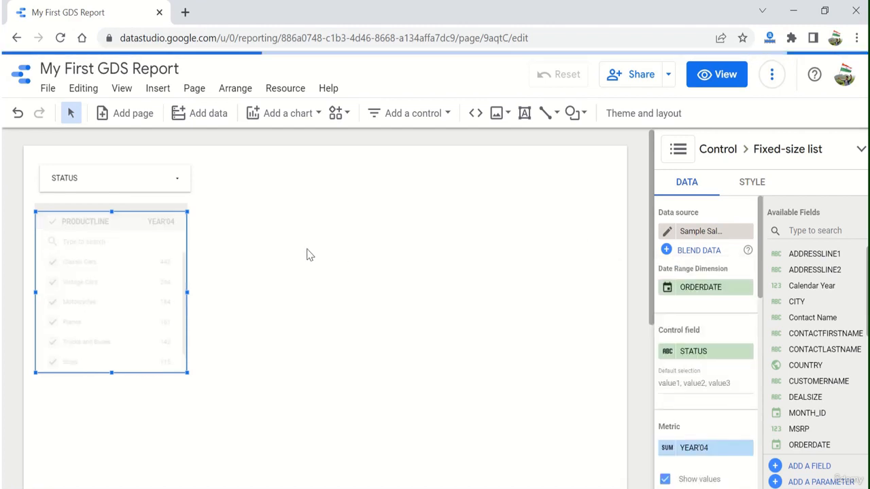
Compare the fixed-size list side by side with the expanded drop-down list, and align it beneath the drop-down.
left_click_drag(118, 220, 299, 187)
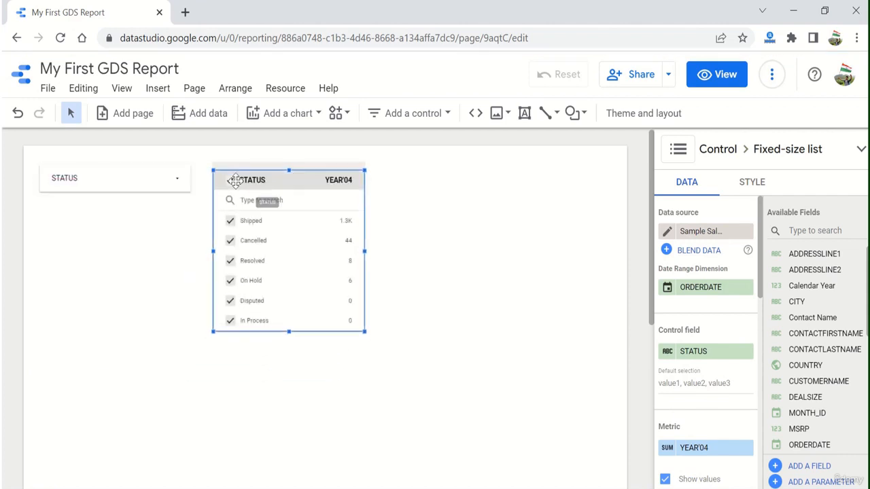
left_click(182, 182)
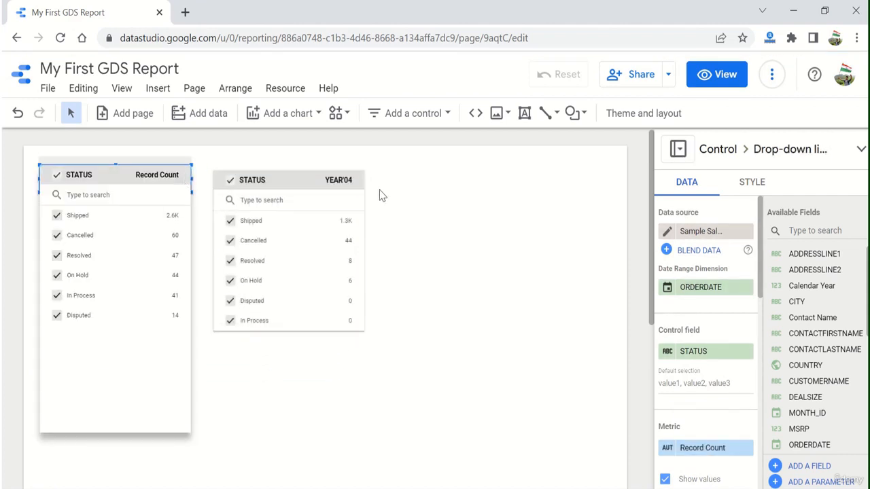
left_click(287, 195)
left_click_drag(287, 195, 113, 239)
Add an input box control beside the STATUS drop-down list and set its control field to YEAR.
left_click(378, 118)
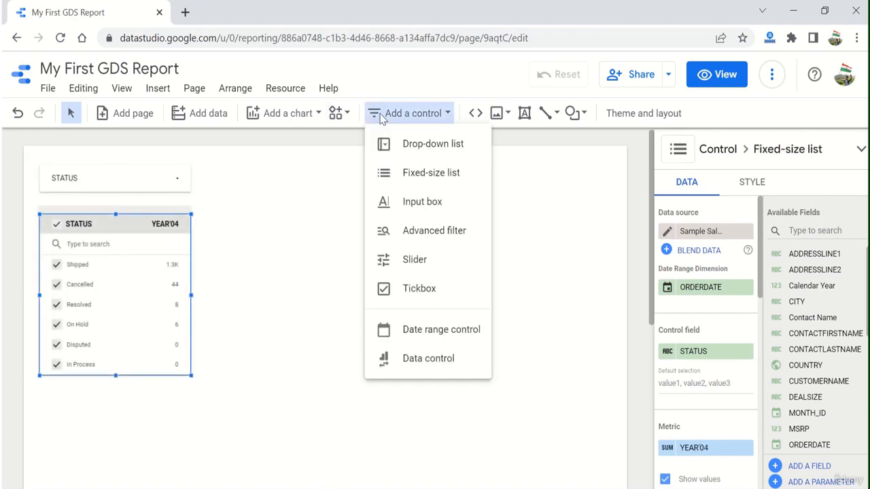
left_click(432, 206)
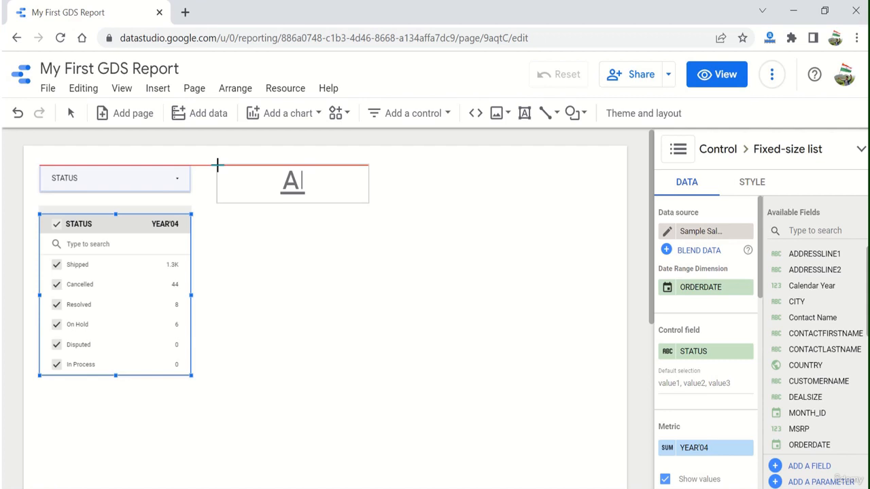
left_click(217, 164)
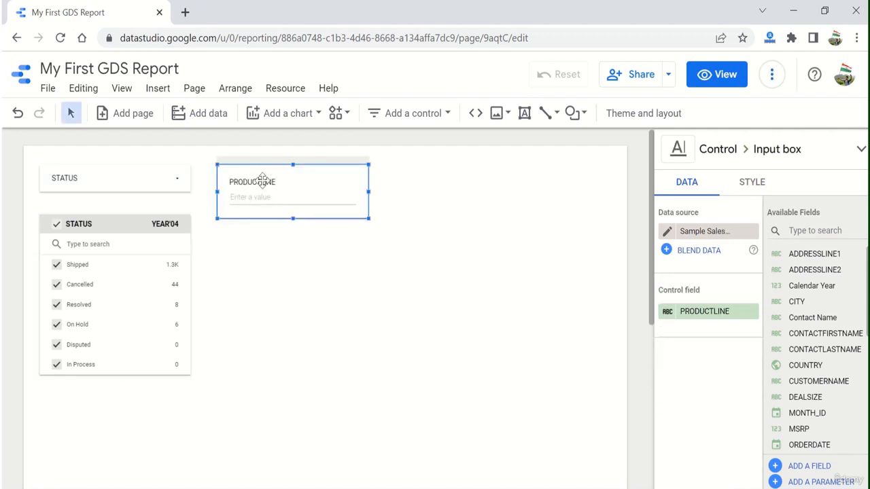
left_click(707, 313)
scroll(718, 387, "down", 10)
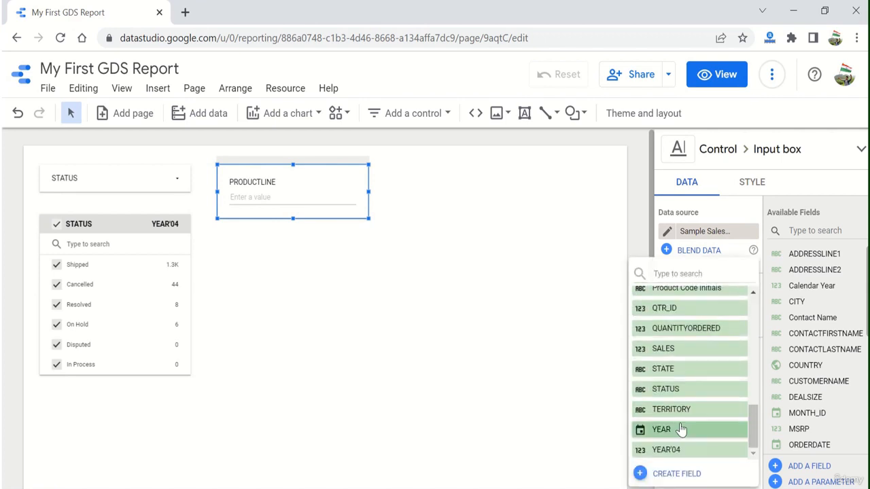
left_click(706, 429)
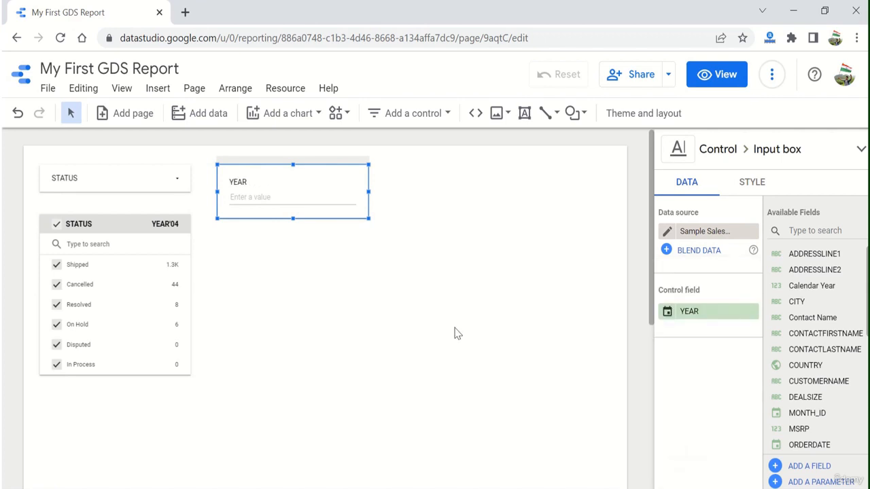
Test the YEAR input box by filtering for 2003, and clear the value again.
left_click(265, 198)
type("2003")
key("Return")
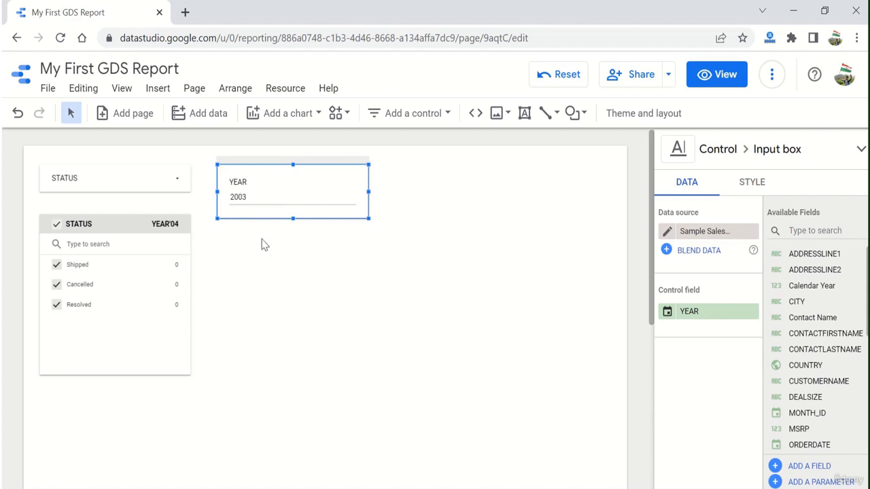
left_click(259, 200)
key("BackSpace")
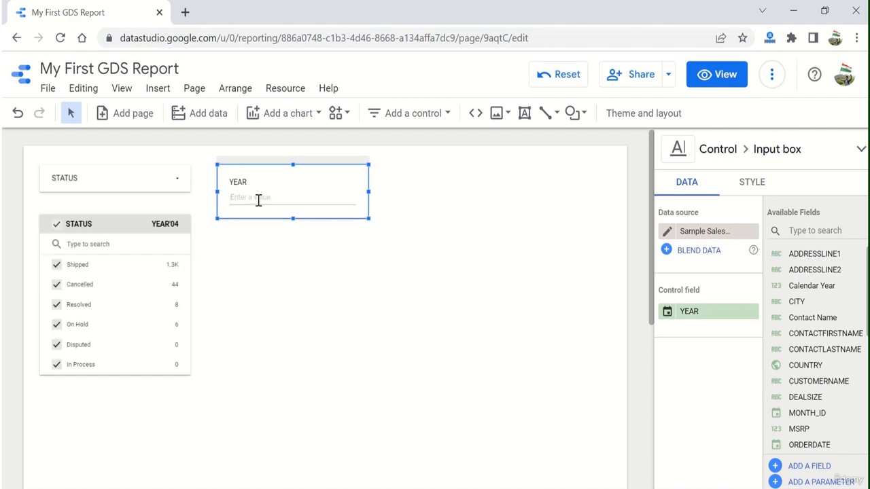
left_click(270, 265)
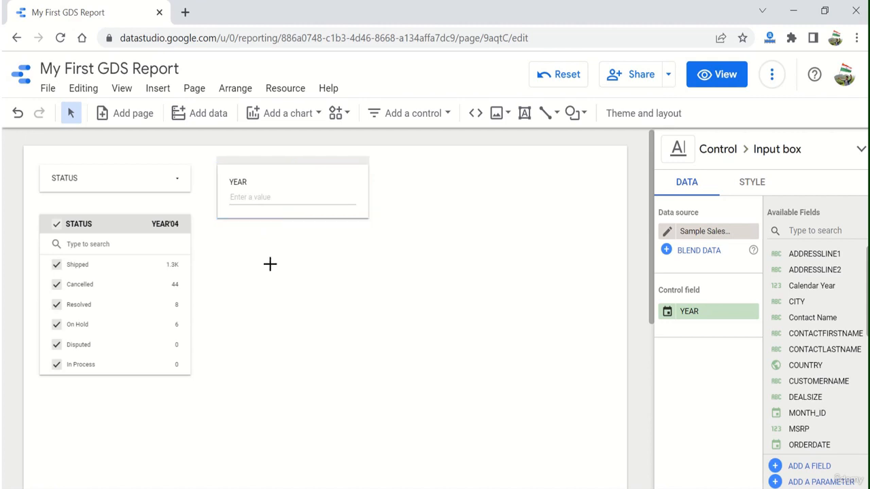
Add an advanced filter control beneath the YEAR input box and review its available match conditions.
left_click(434, 117)
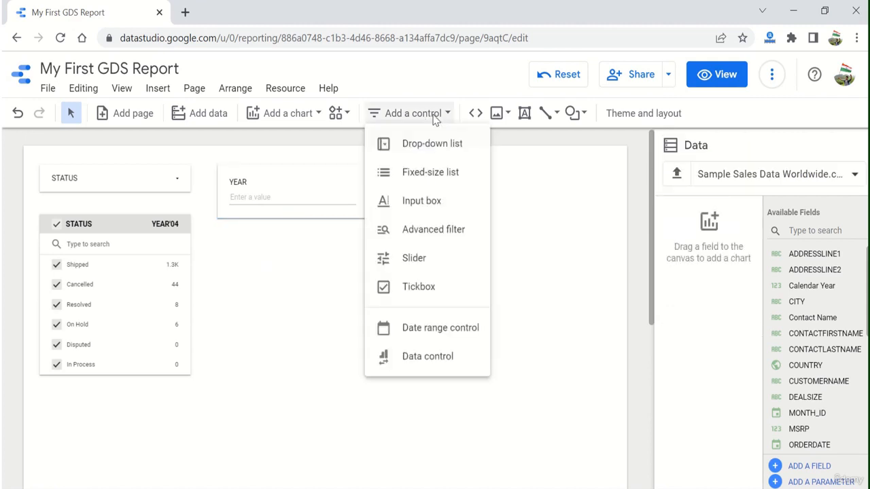
left_click(435, 229)
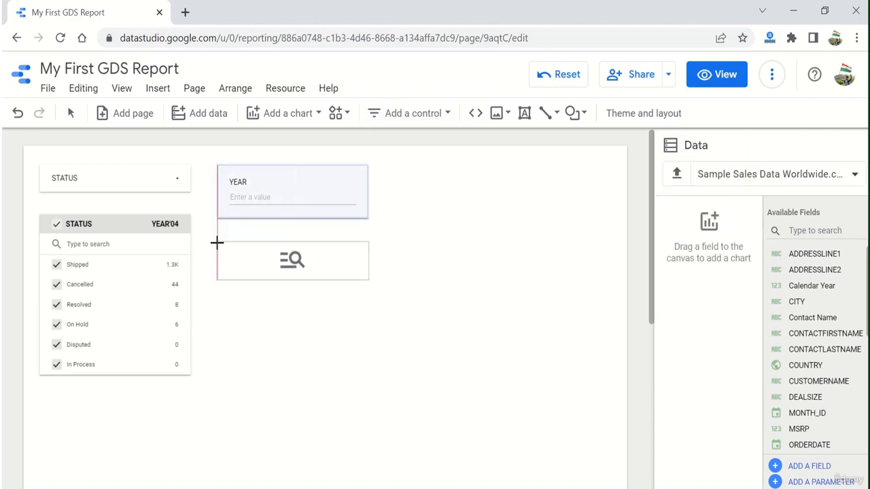
left_click(217, 242)
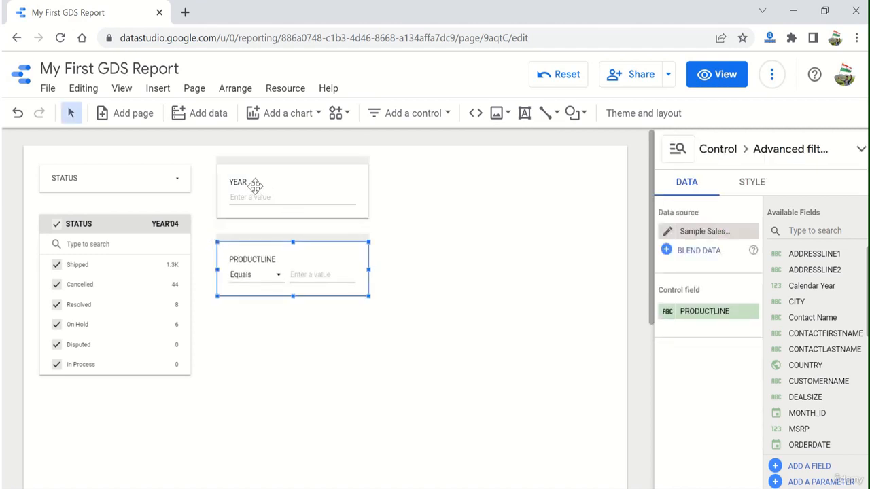
left_click(278, 278)
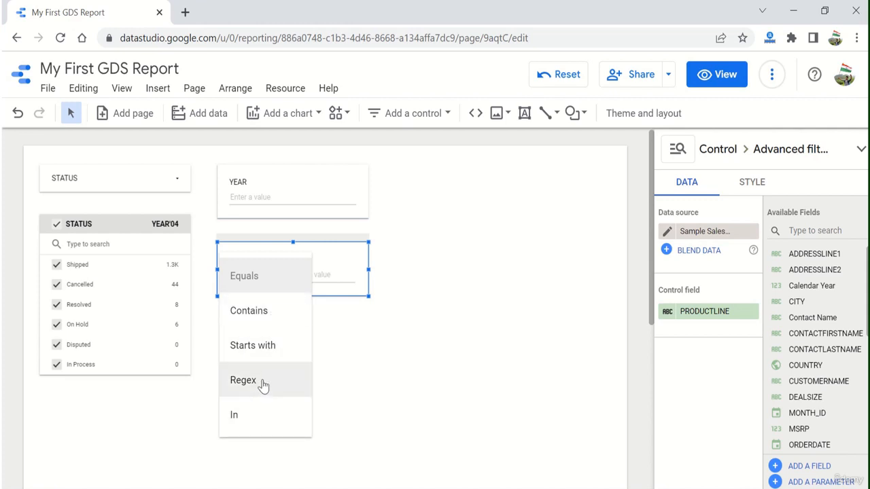
left_click(406, 270)
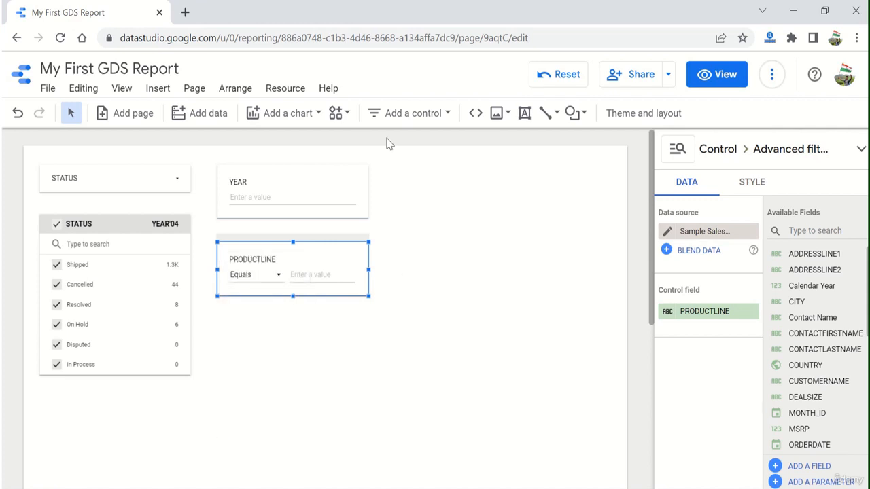
Add a slider control beside the YEAR input box, using SALES as control field, and raise its minimum to 5,100.
left_click(421, 115)
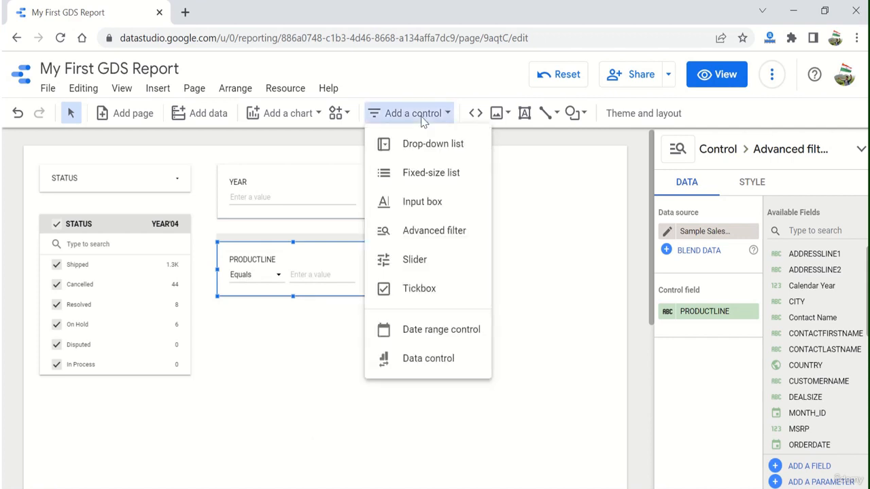
left_click(410, 264)
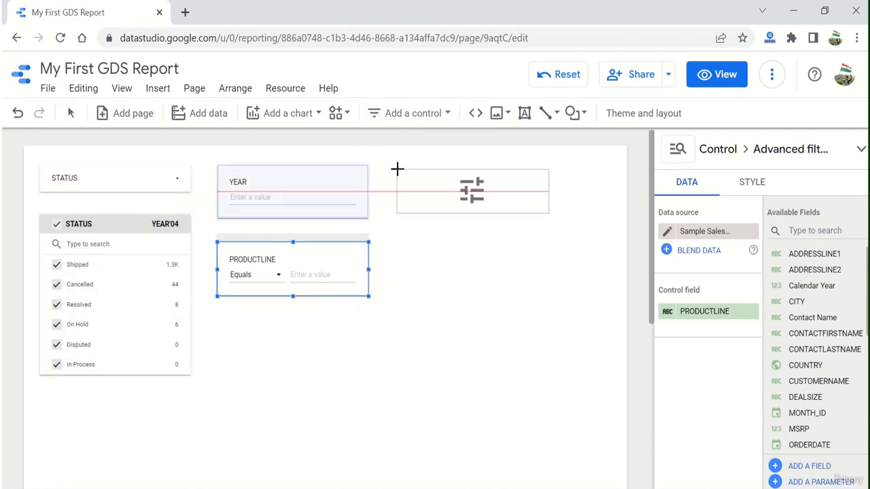
left_click(398, 169)
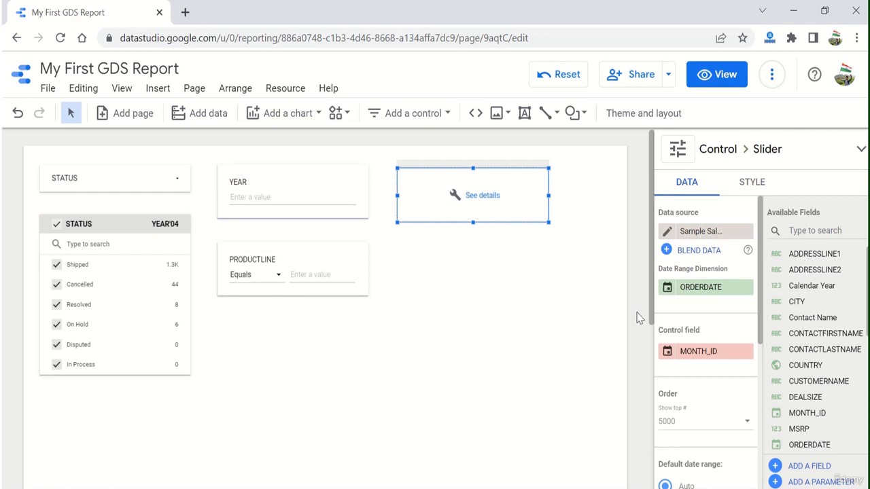
left_click(696, 353)
scroll(691, 392, "down", 5)
scroll(692, 393, "down", 2)
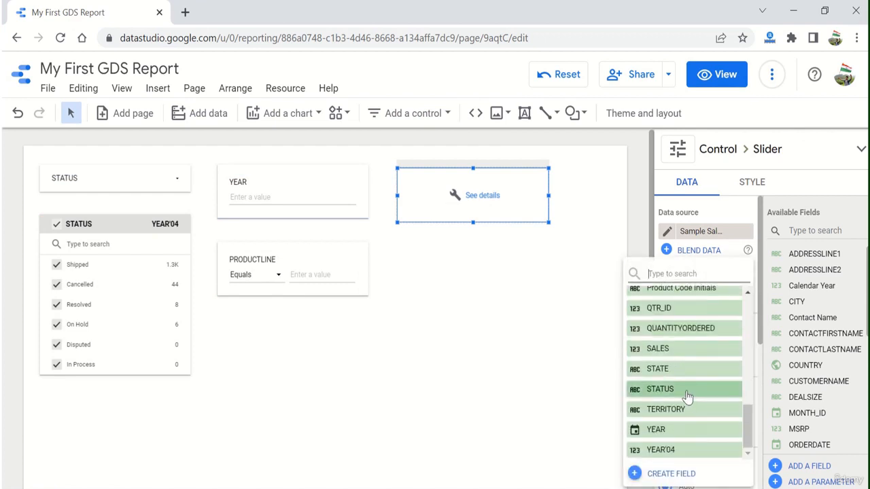
left_click(686, 352)
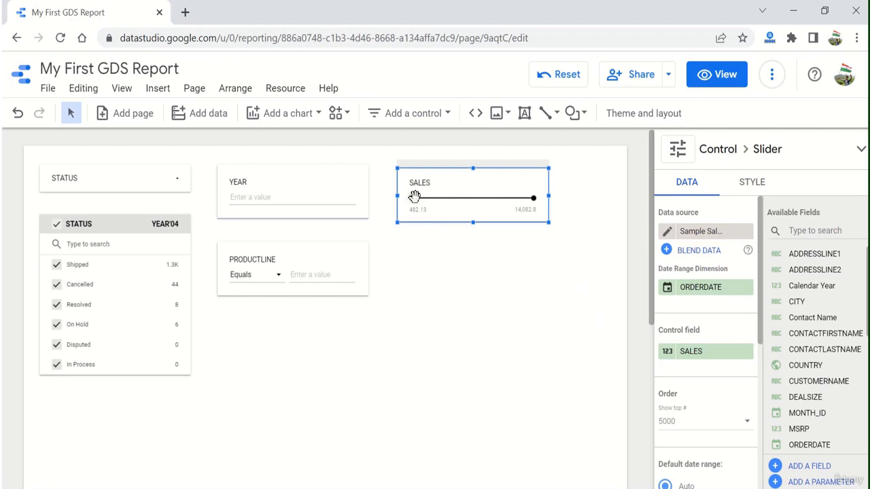
left_click_drag(411, 198, 453, 198)
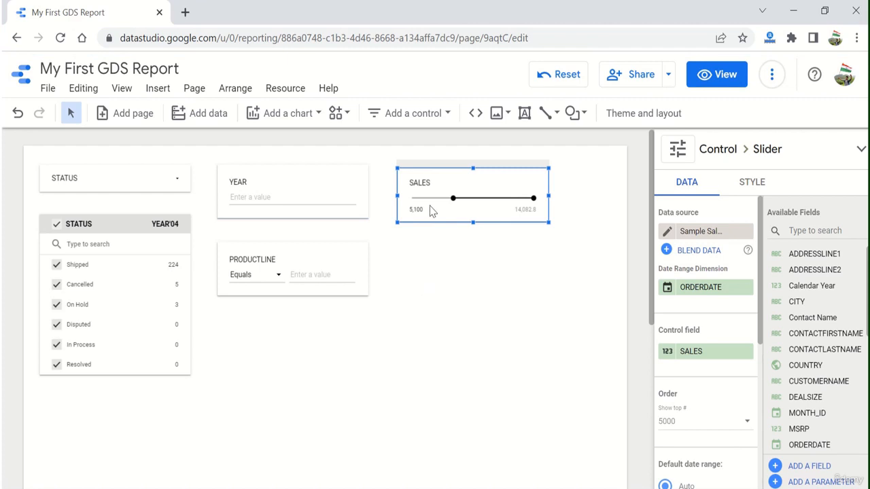
Add a date range control beneath the SALES slider and open its calendar for choosing dates.
left_click(435, 113)
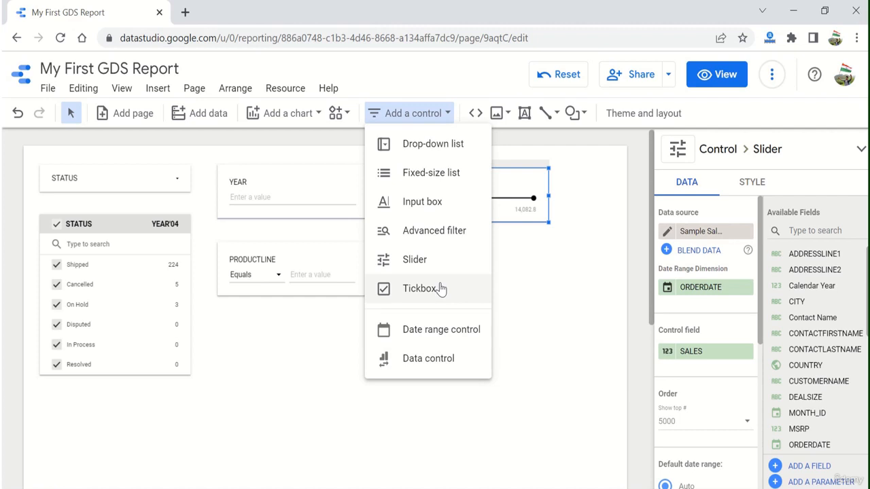
left_click(455, 338)
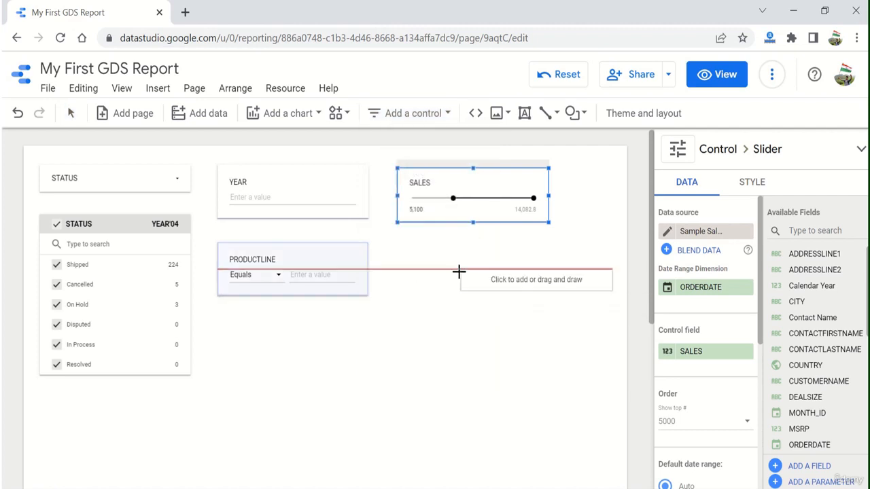
left_click(397, 256)
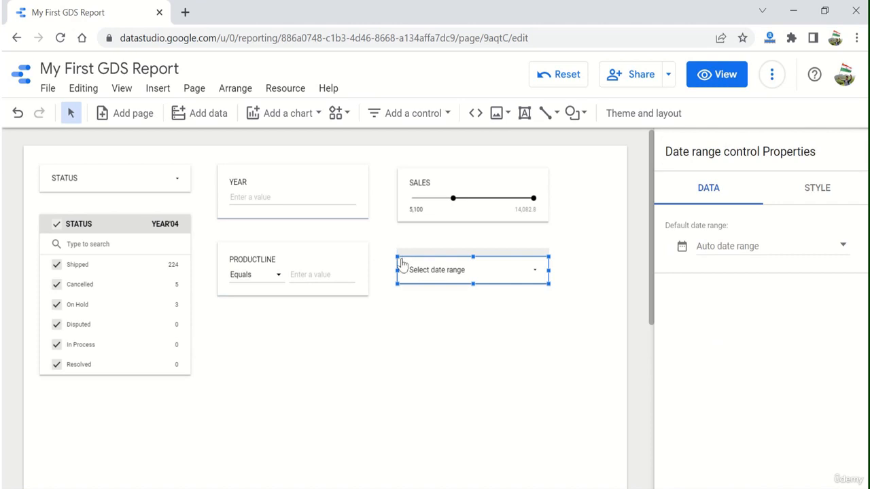
left_click(536, 274)
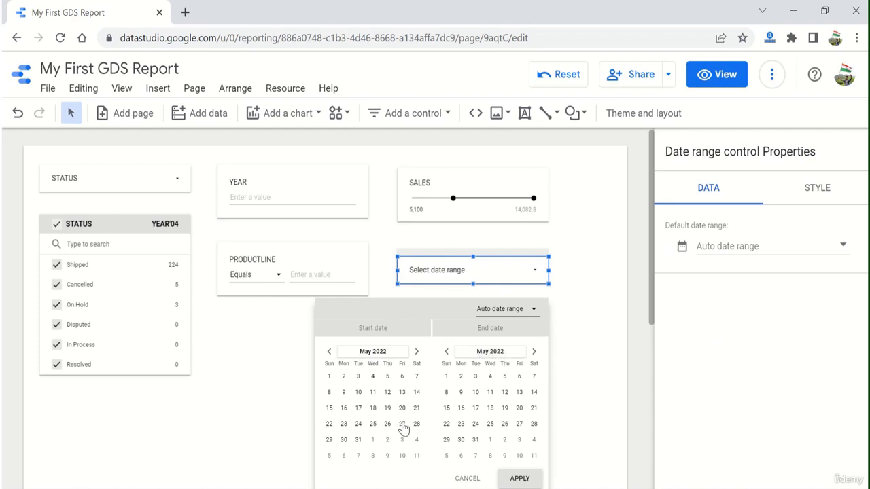
Review the preset ranges offered by the date range control, and close its calendar without applying a selection.
left_click(534, 312)
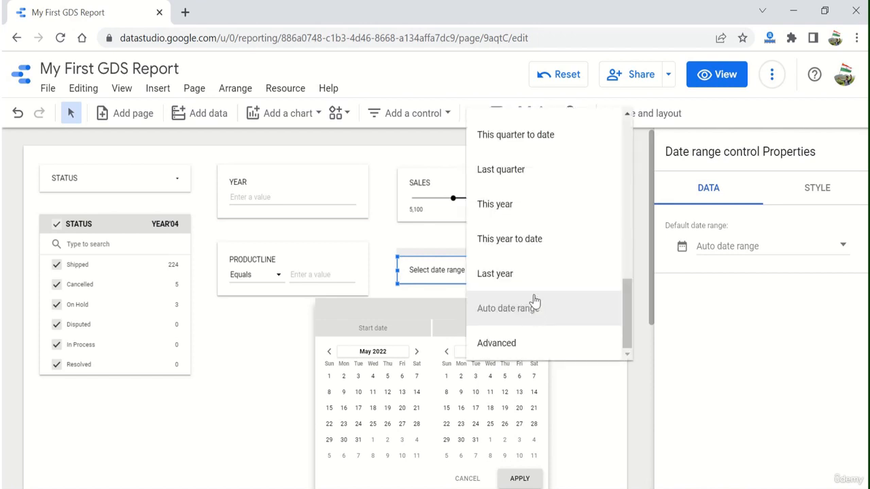
scroll(534, 301, "up", 9)
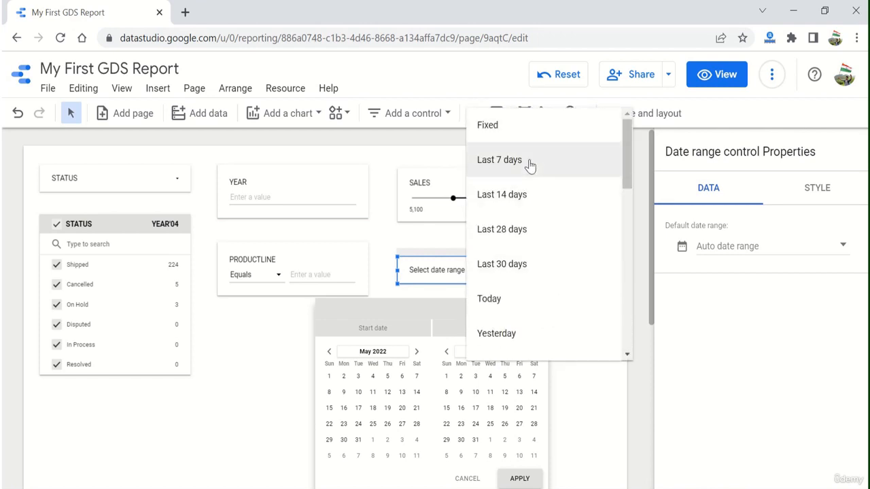
scroll(540, 285, "down", 2)
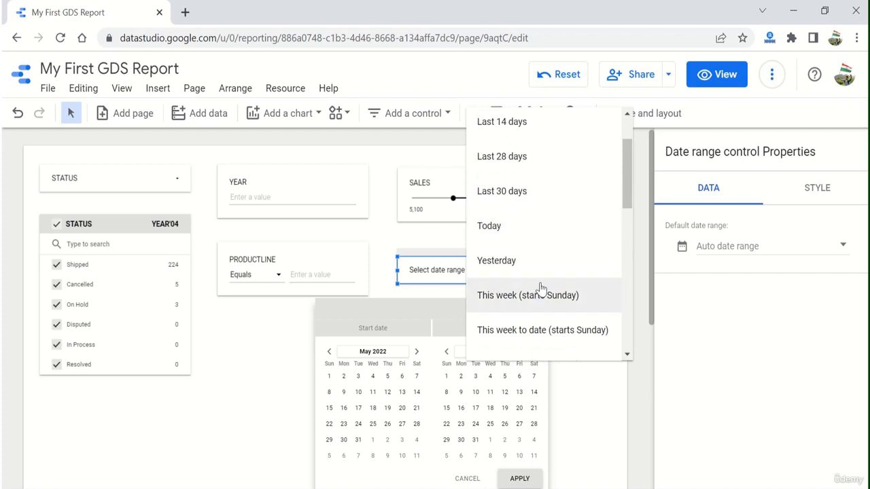
scroll(540, 287, "down", 5)
scroll(540, 287, "down", 3)
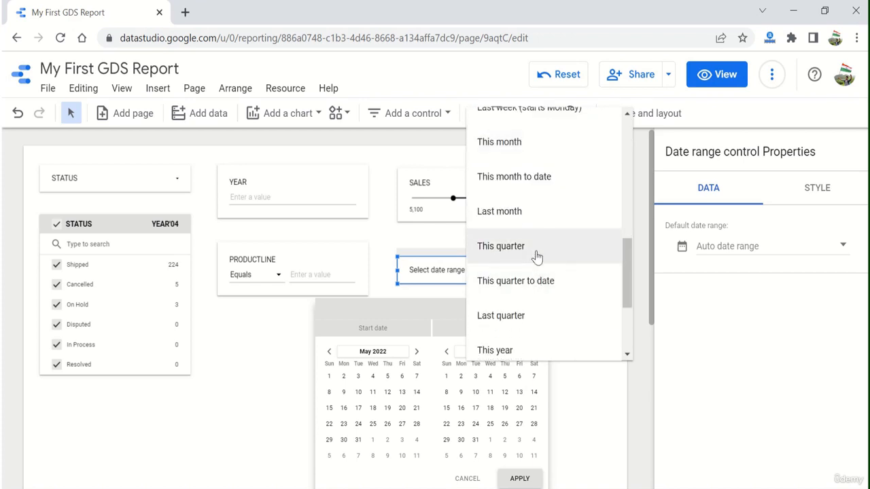
scroll(536, 258, "down", 3)
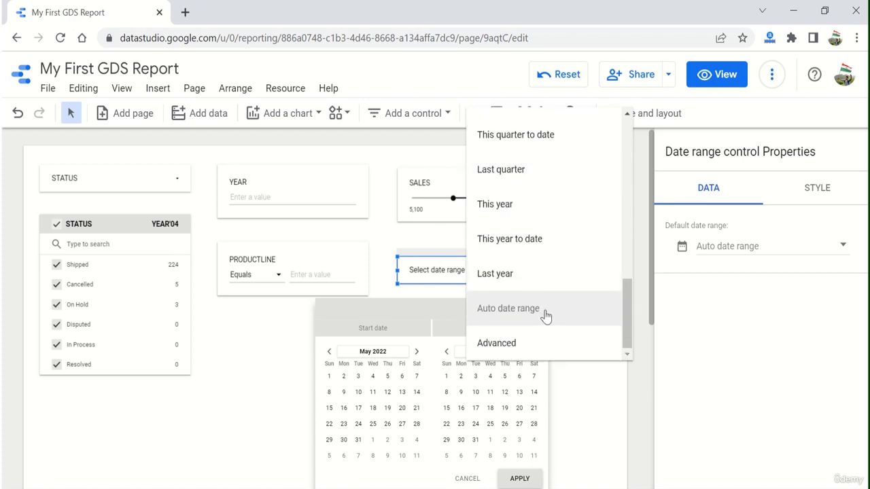
left_click(569, 397)
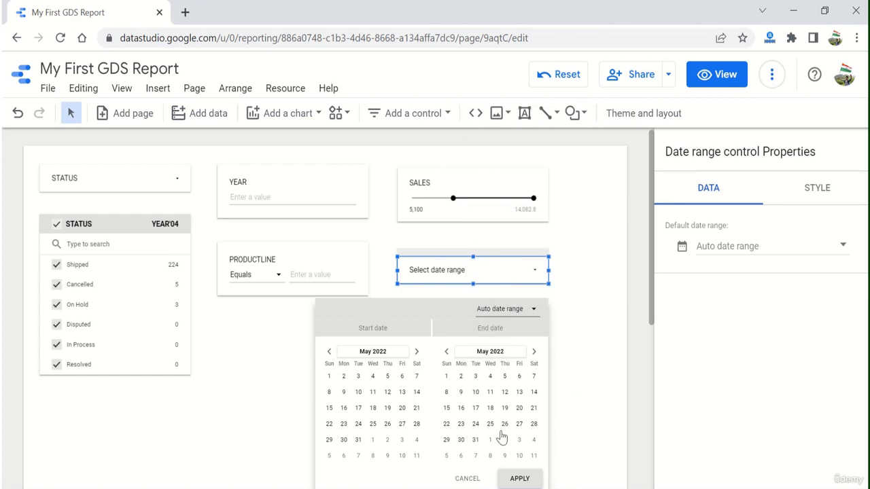
left_click(467, 478)
Add a data control beneath the PRODUCTLINE filter and review its available connector types, keeping Google Analytics.
left_click(440, 113)
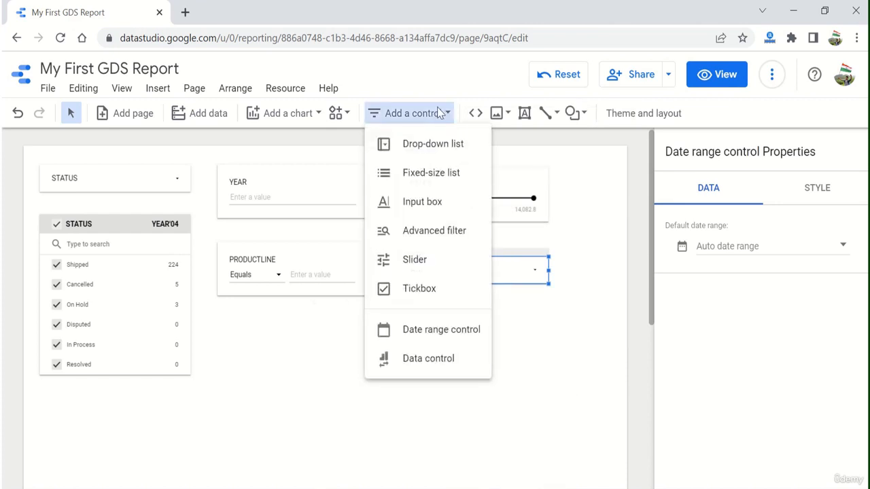
left_click(454, 358)
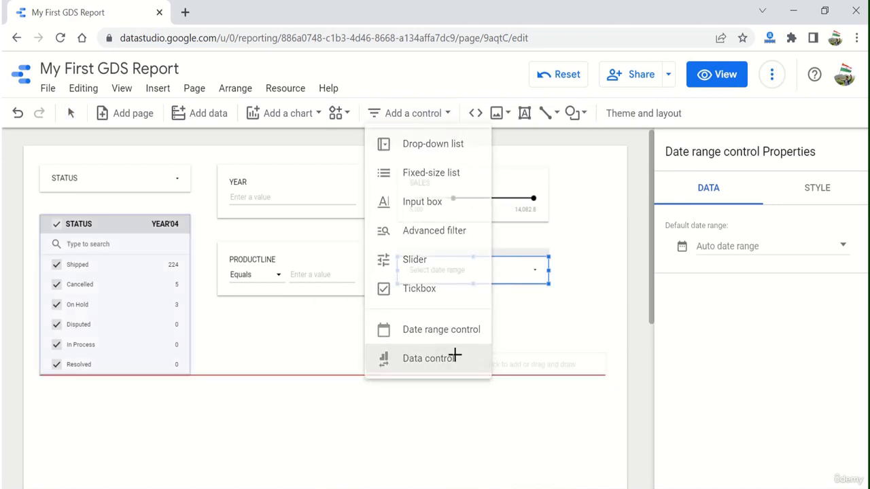
left_click(215, 330)
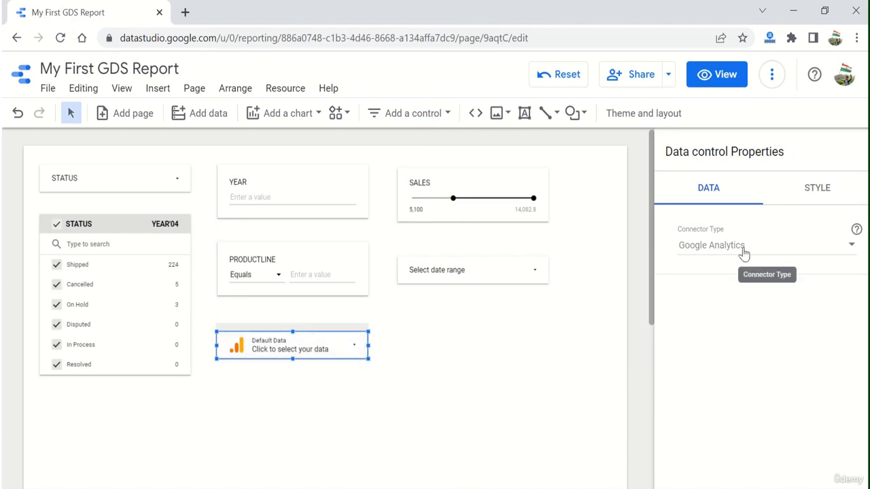
left_click(791, 250)
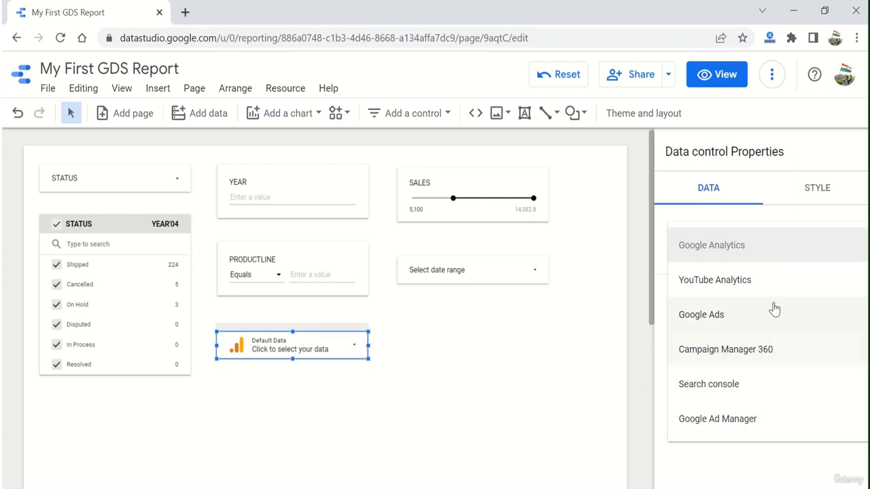
left_click(446, 337)
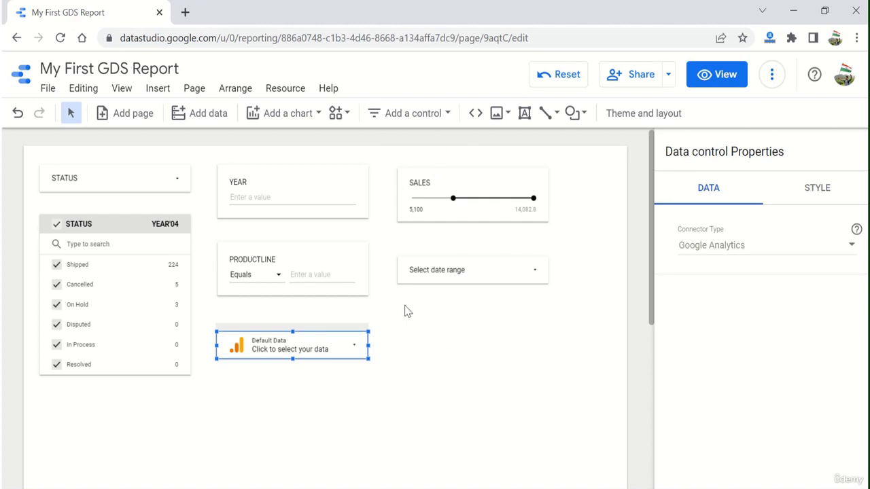
Add a plain table chart beneath the date range control.
left_click(287, 113)
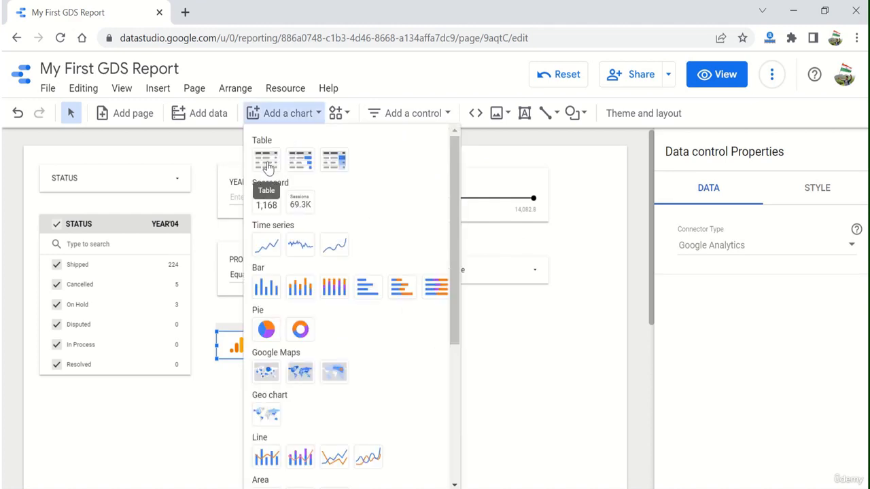
left_click(266, 159)
left_click(401, 323)
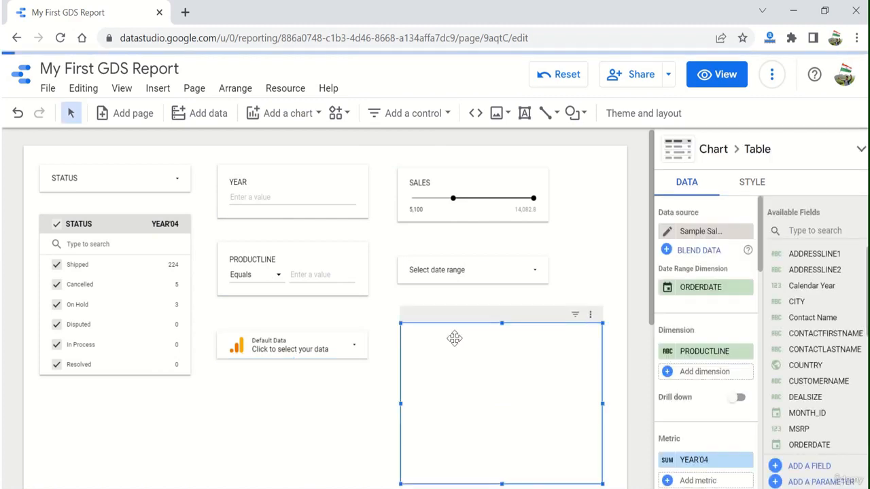
Switch the report to view mode and test the STATUS list by keeping only Shipped, and reselect all statuses.
left_click(717, 74)
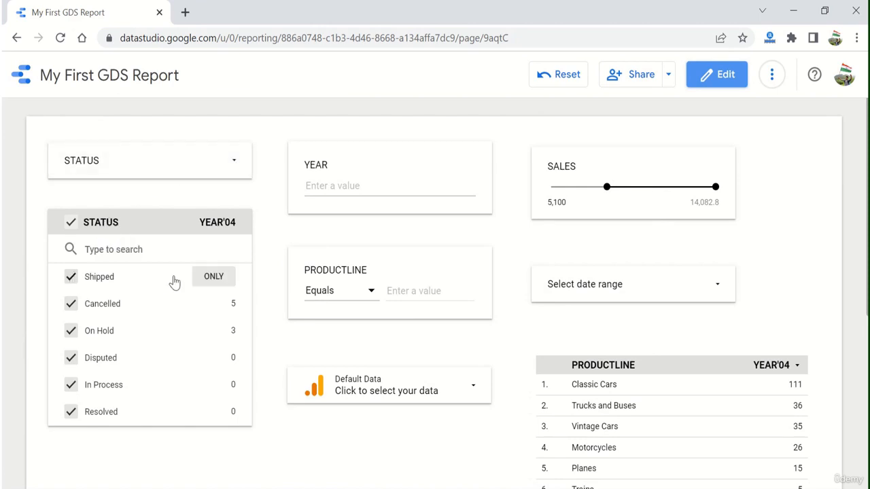
left_click(212, 278)
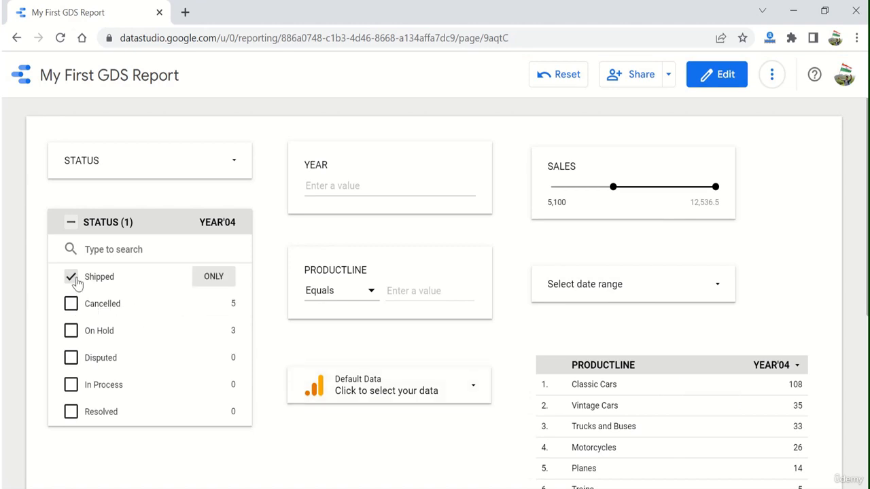
left_click(70, 226)
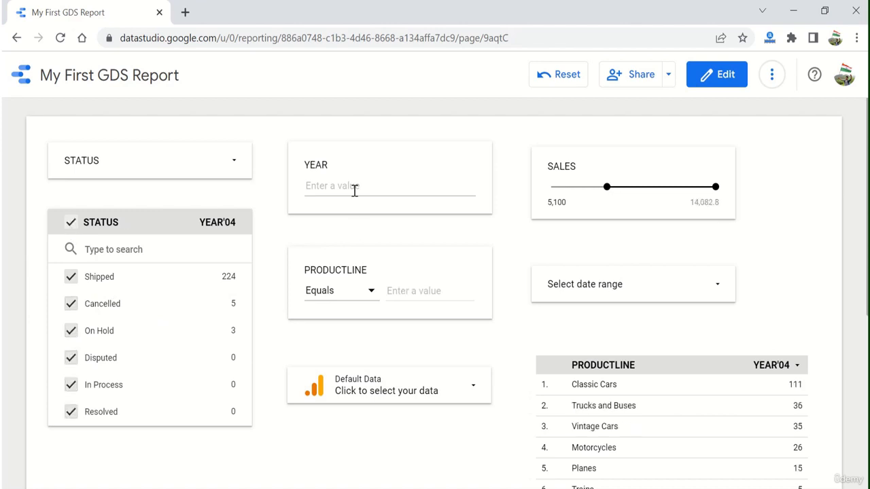
Lower the SALES slider's minimum to 2,700, and return to edit mode to review the available control types.
left_click_drag(606, 187, 577, 187)
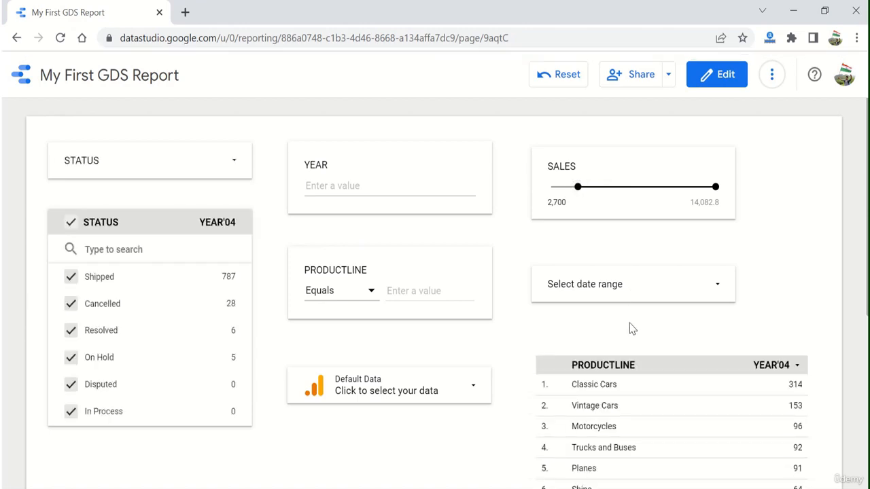
left_click(733, 75)
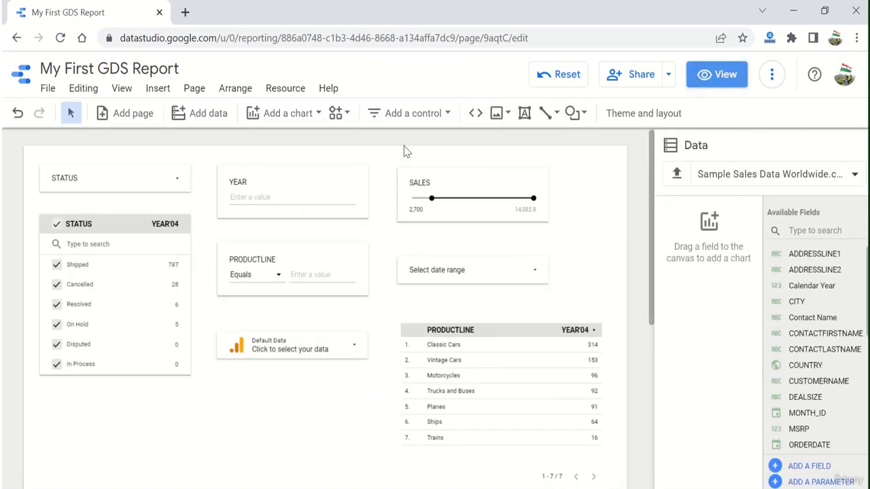
left_click(438, 115)
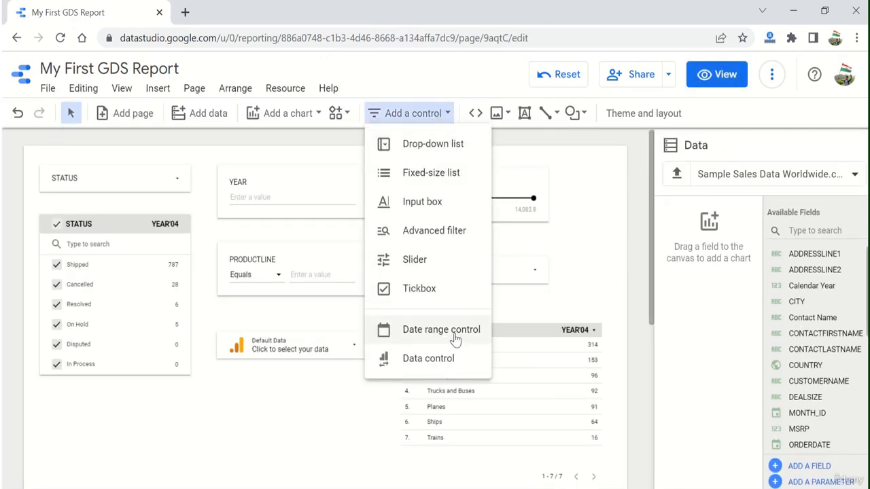
left_click(378, 401)
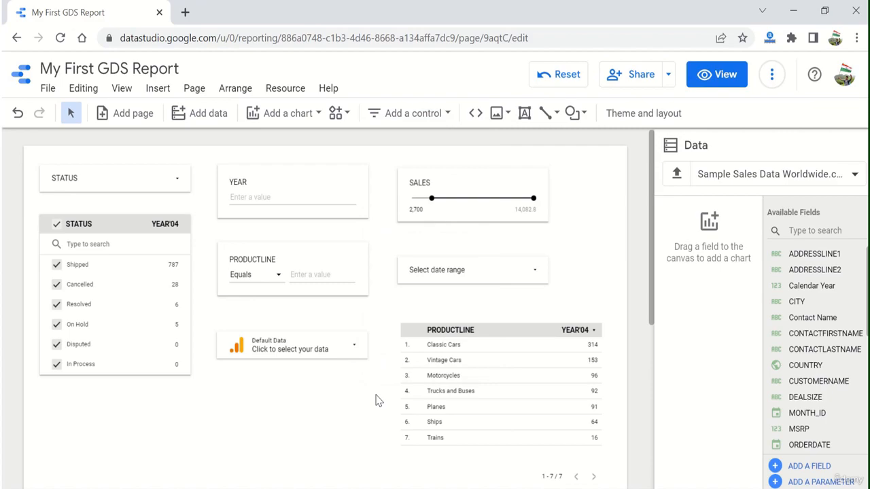